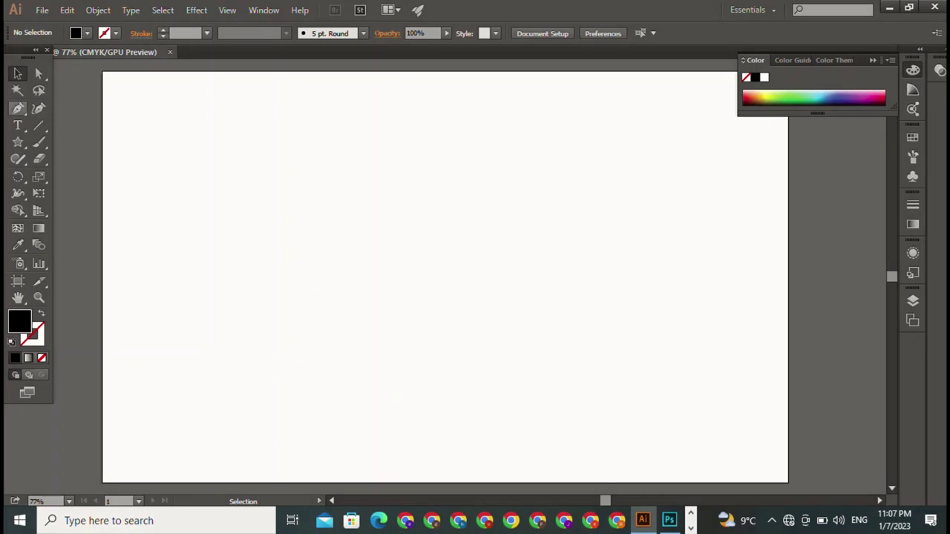
Draw a pen curve running from near the top down to the lower left
click(18, 109)
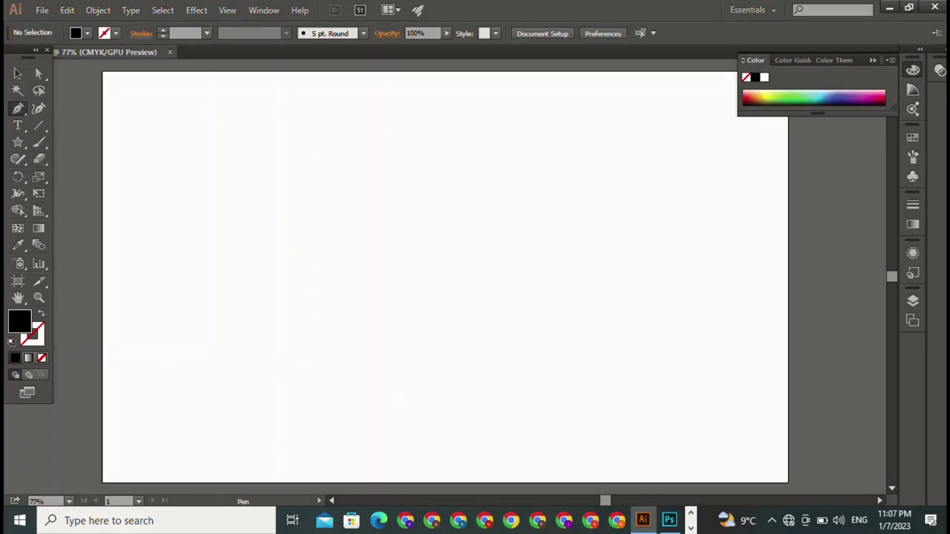
click(390, 127)
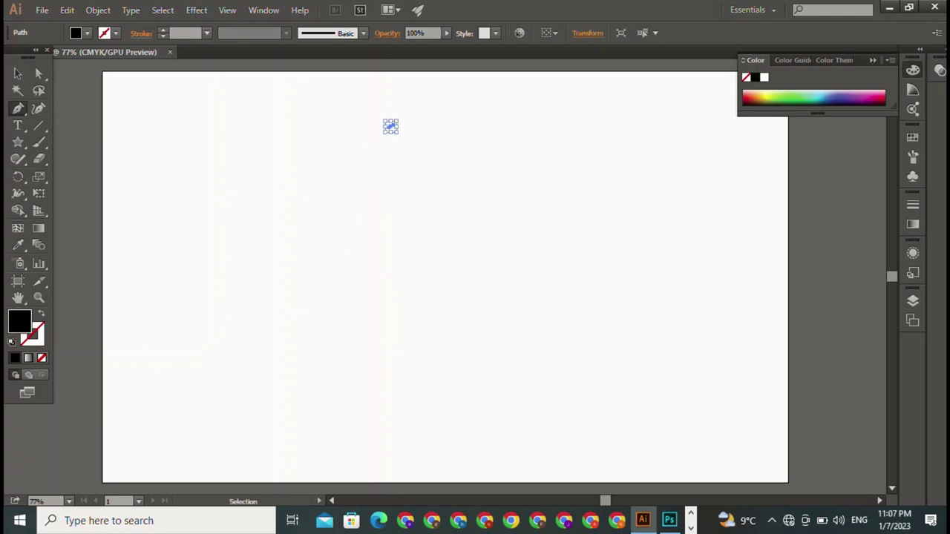
key(ctrl+z)
click(357, 112)
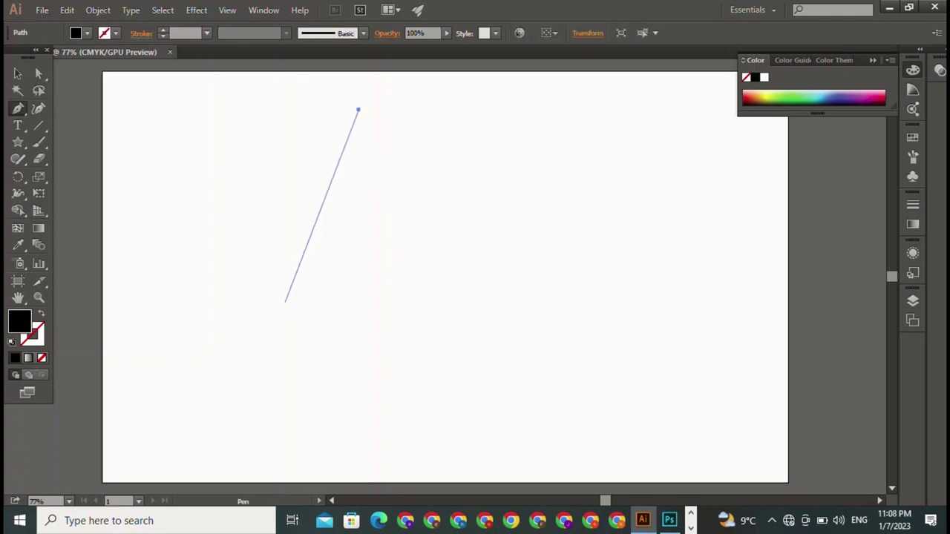
drag(285, 301, 328, 387)
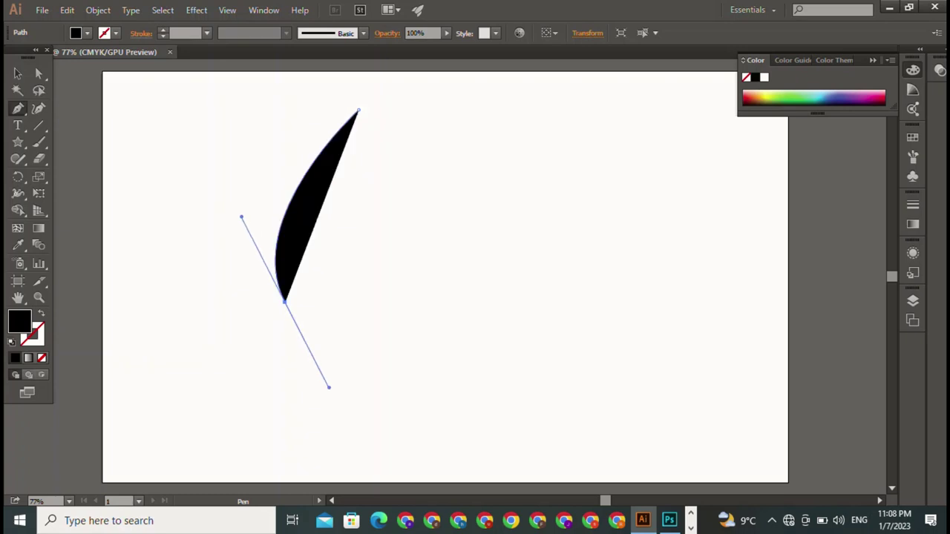
click(285, 301)
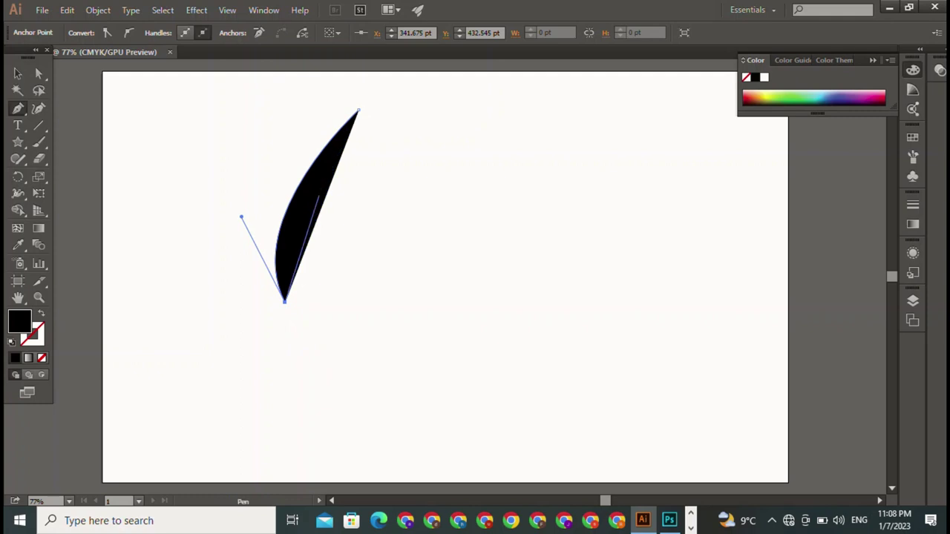
key(v)
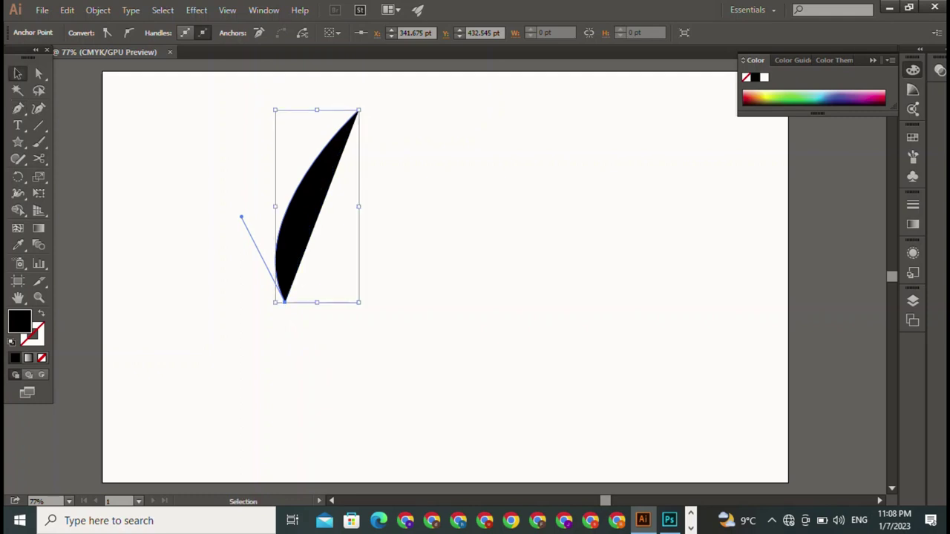
click(416, 222)
click(316, 208)
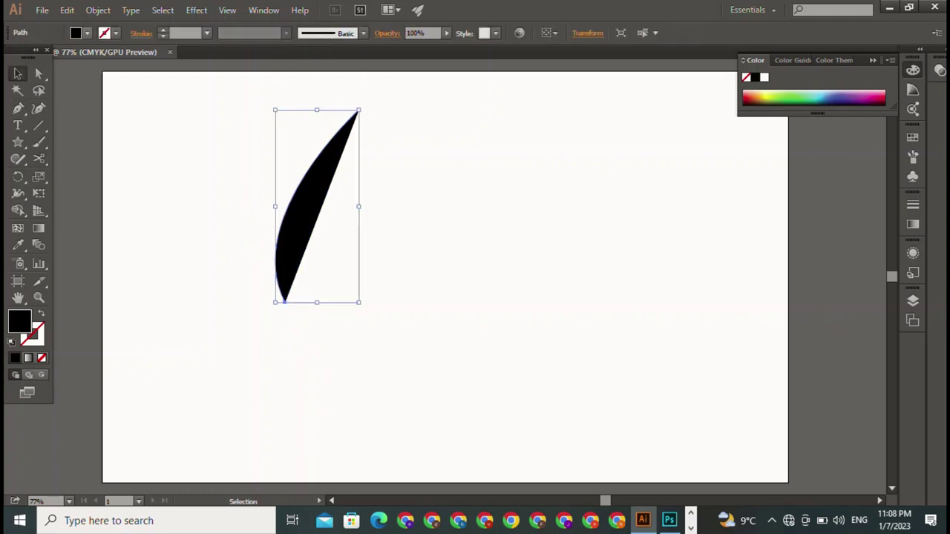
Give the curve no fill and a black 3 pt stroke
click(87, 33)
click(12, 54)
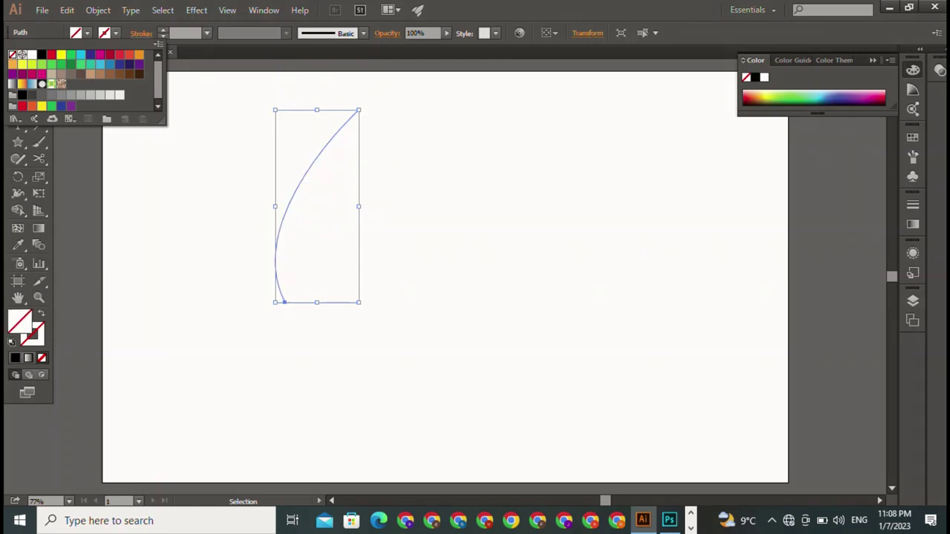
key(Escape)
click(116, 32)
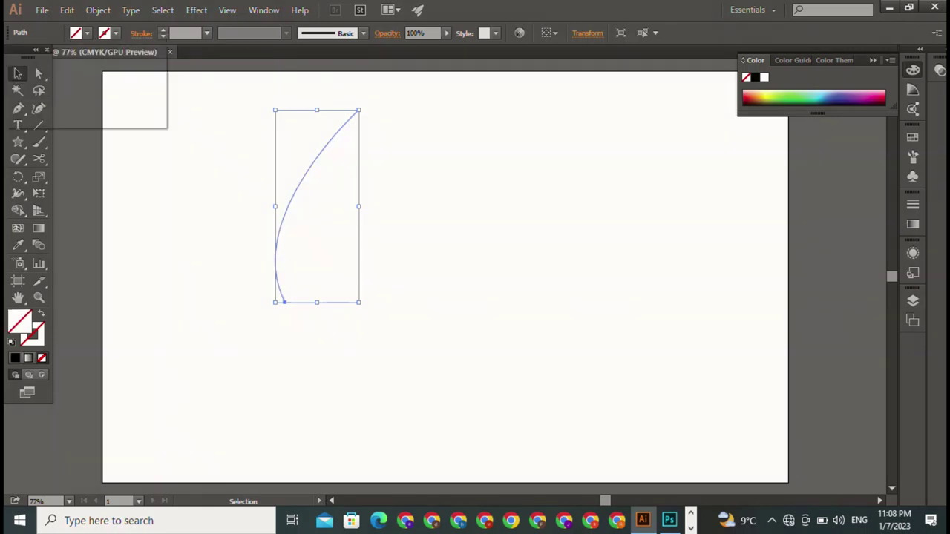
click(42, 57)
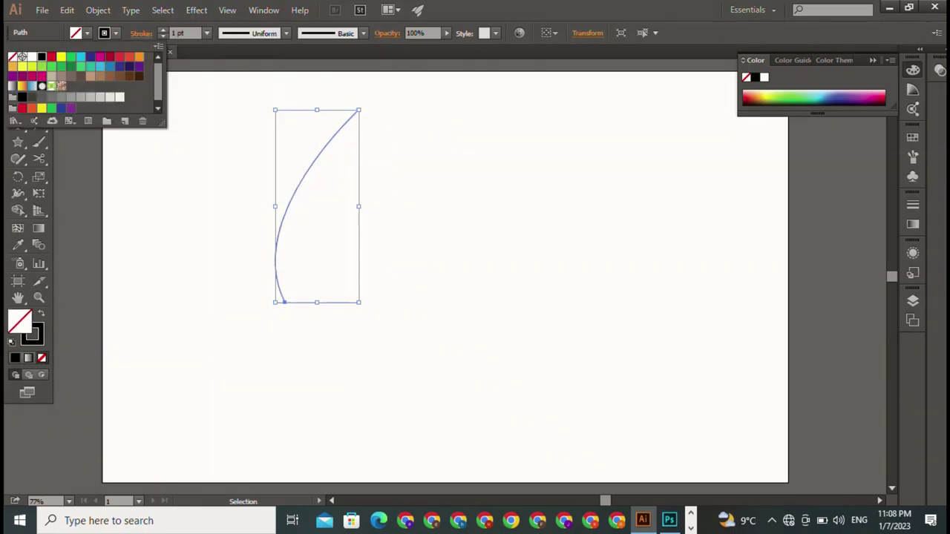
key(Escape)
click(162, 29)
click(163, 29)
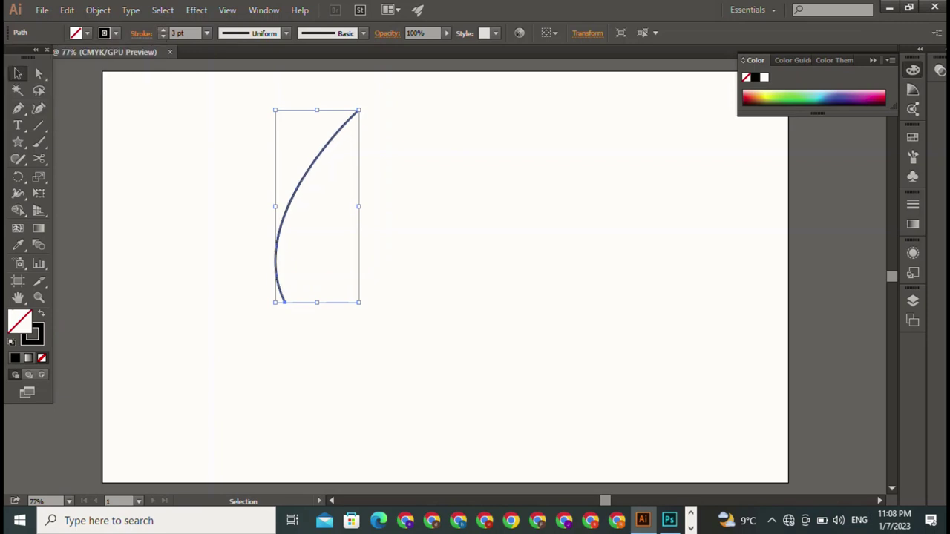
key(ctrl+shift+a)
Shift the first curve down-right and add a curved arm from the upper left into it
drag(327, 151, 346, 194)
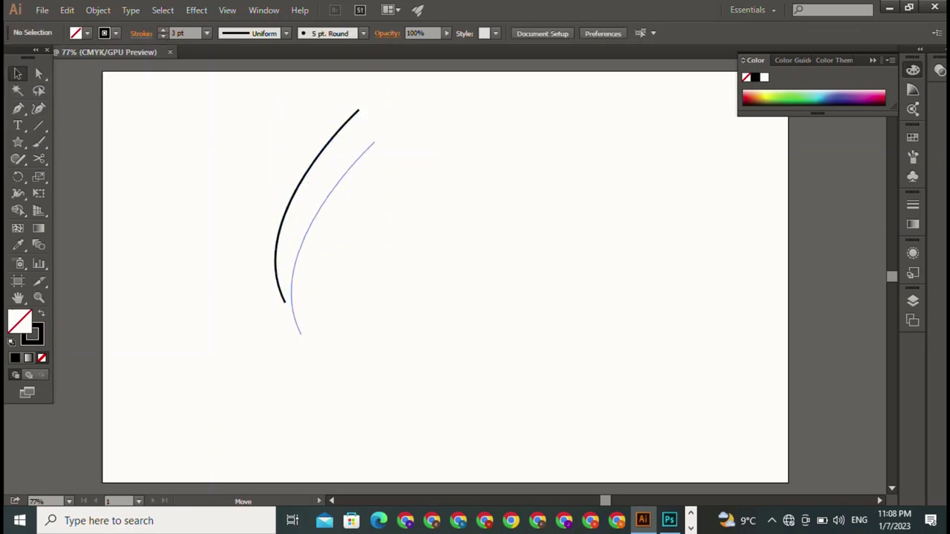
key(p)
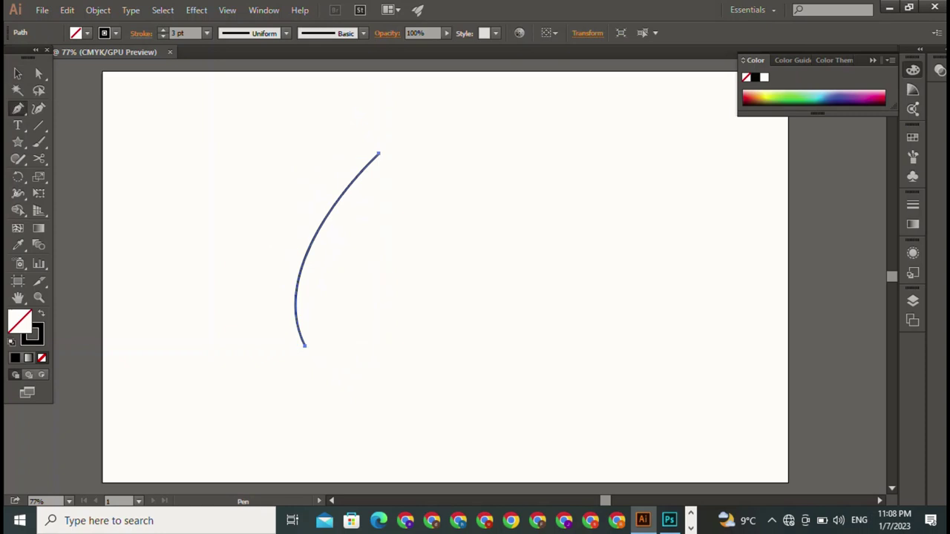
click(280, 159)
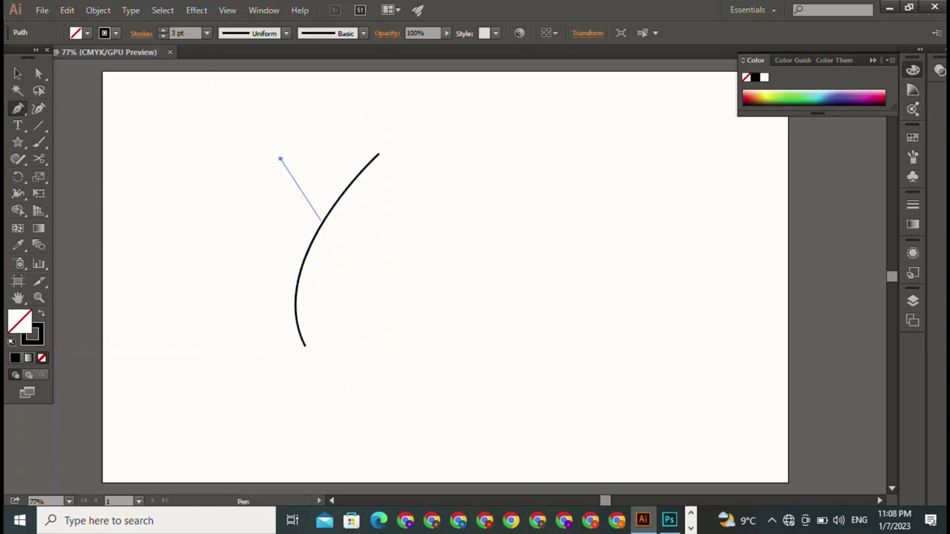
drag(322, 221, 331, 258)
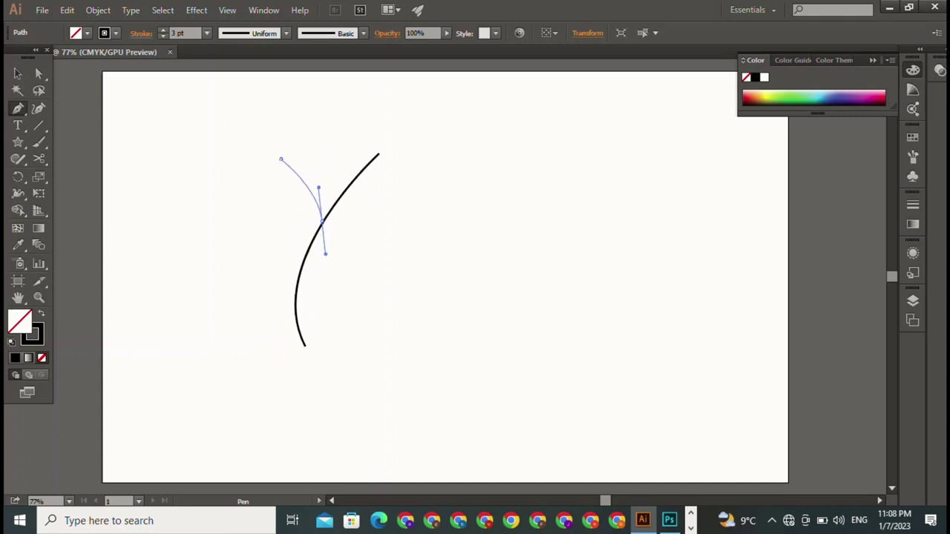
drag(330, 258, 325, 254)
key(v)
key(ctrl+shift+a)
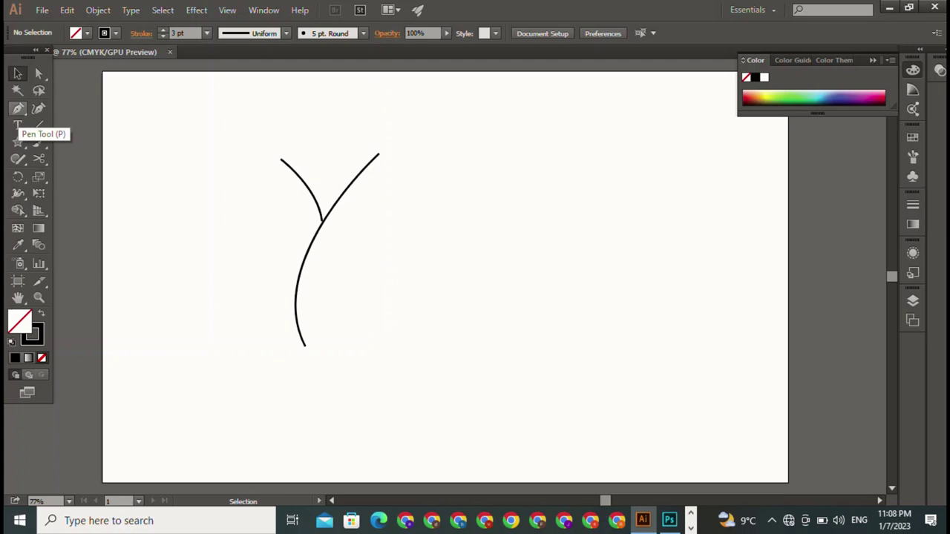
Draw the A's legs: a curved stroke up to a sharp peak and a straight leg back down
click(18, 108)
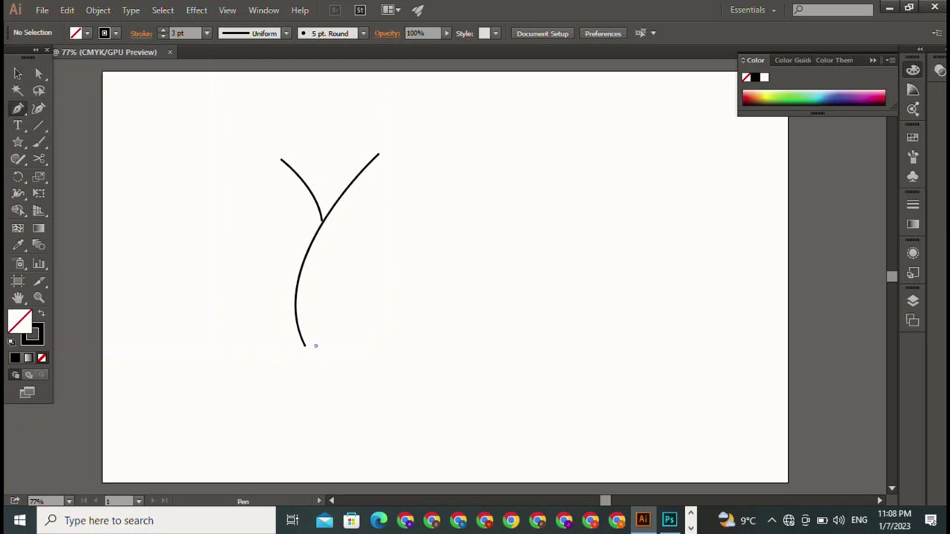
click(315, 345)
drag(407, 229, 486, 204)
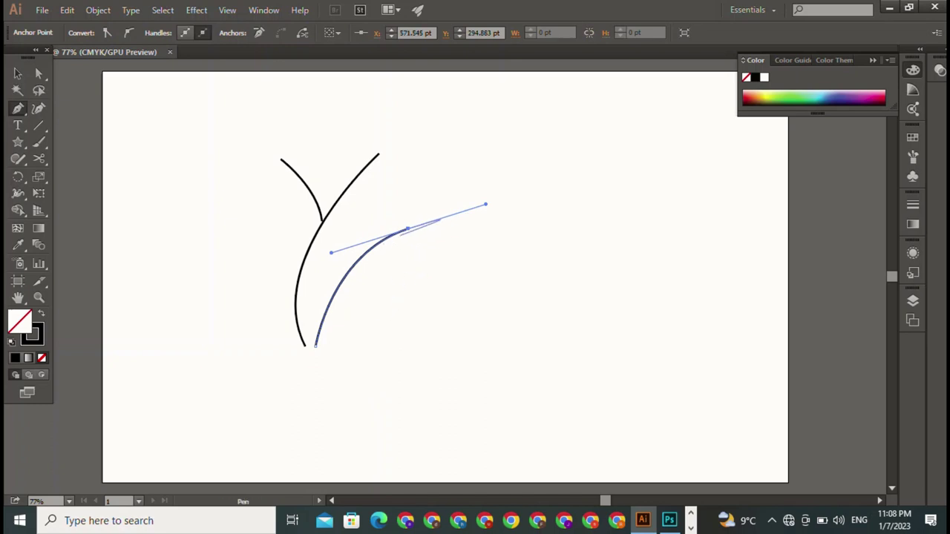
click(408, 228)
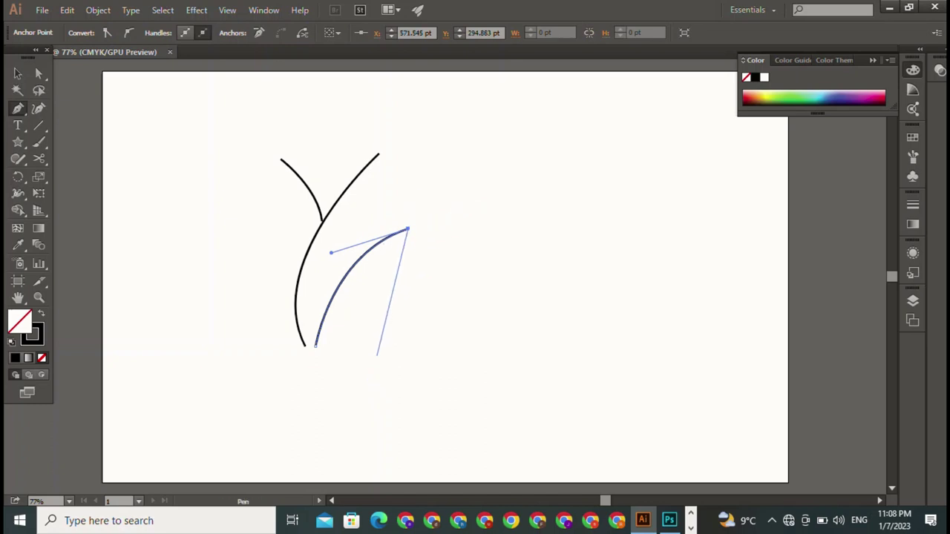
click(377, 344)
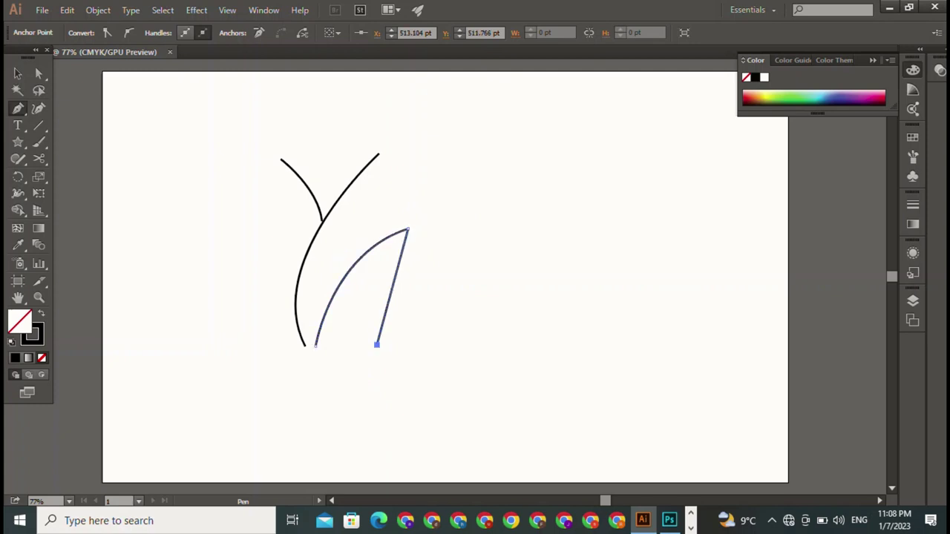
key(v)
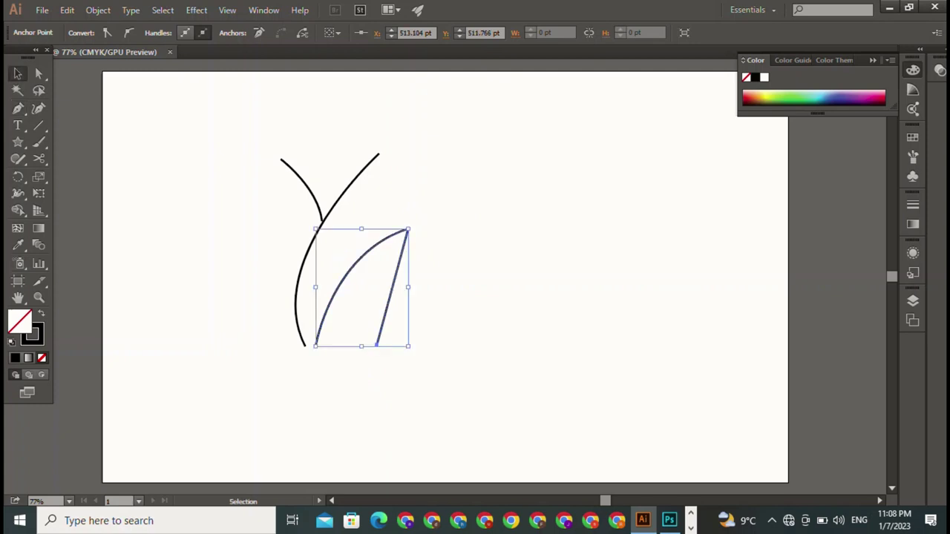
Draw a short straight crossbar between the A's legs
click(18, 109)
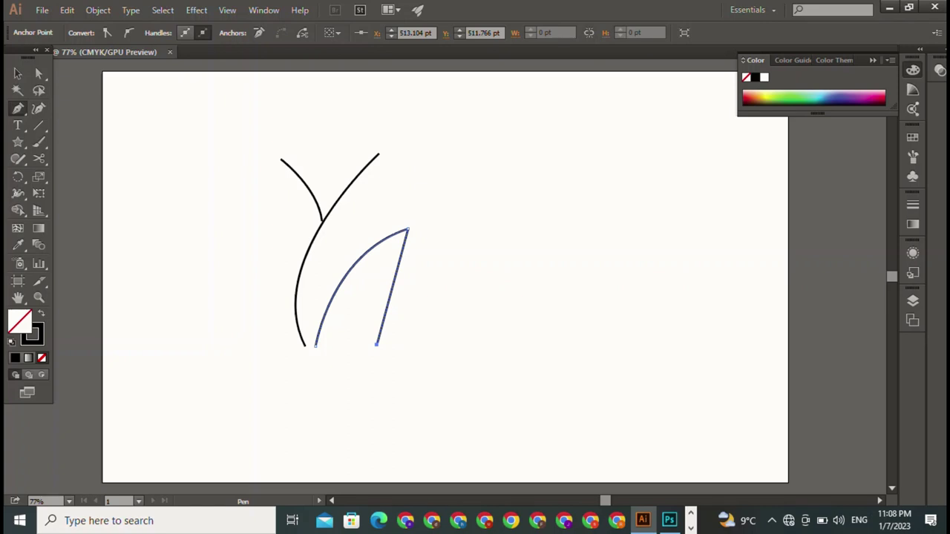
click(349, 278)
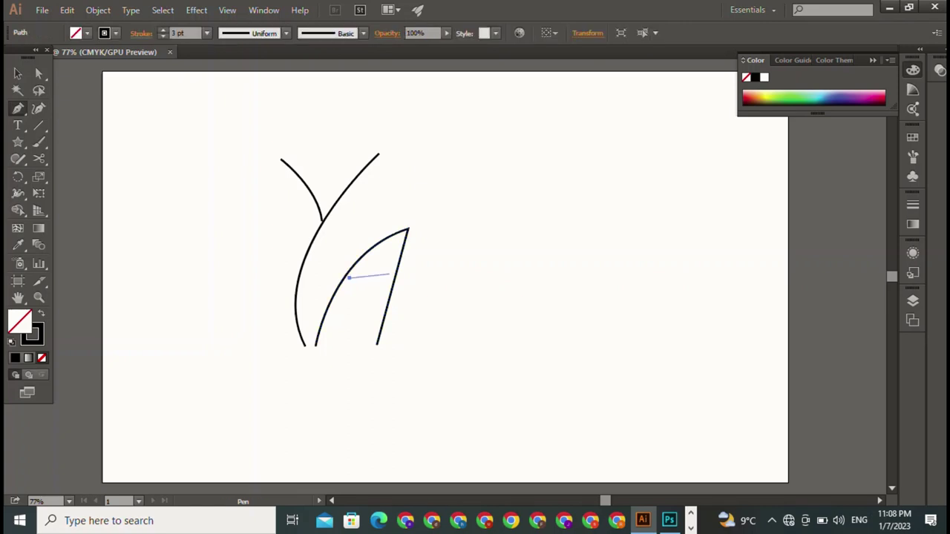
click(390, 275)
key(v)
key(ctrl+shift+a)
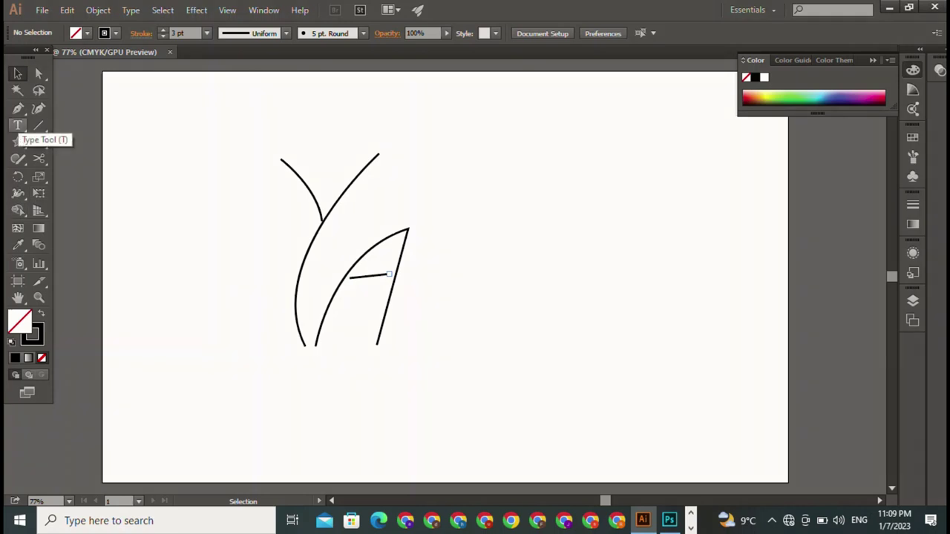
Type 'SH' in OCR A Extended, scale it to about 271 pt and place it beside the A
click(18, 126)
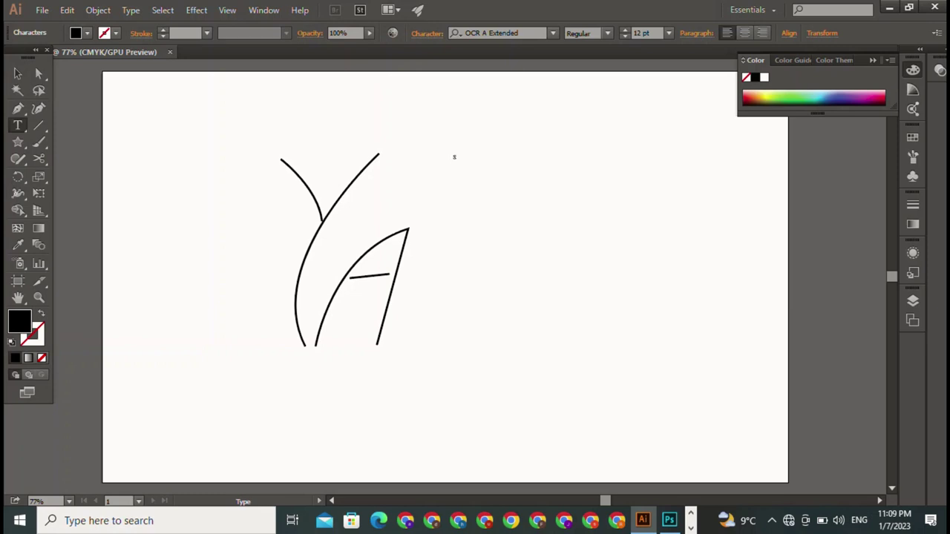
text(H)
key(Escape)
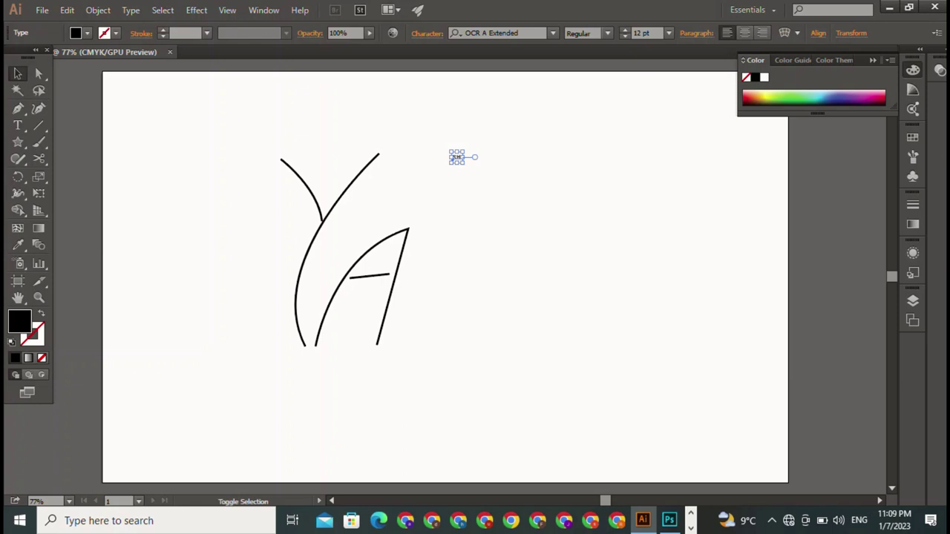
mouse_move(466, 162)
mouse_down()
mouse_move(479, 155)
mouse_move(615, 273)
mouse_up()
drag(571, 200, 581, 290)
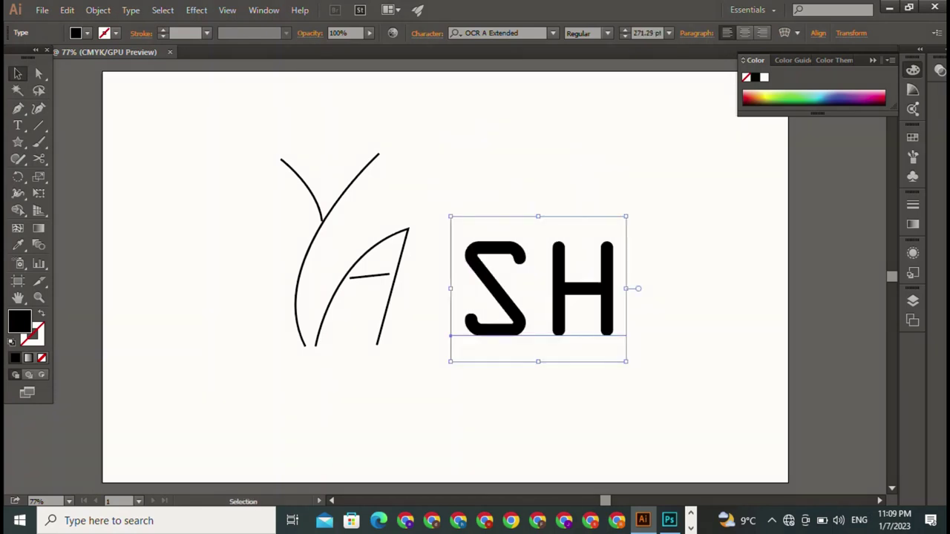
Try Orator Std Medium and then Hobo Std Medium as the SH font
click(552, 33)
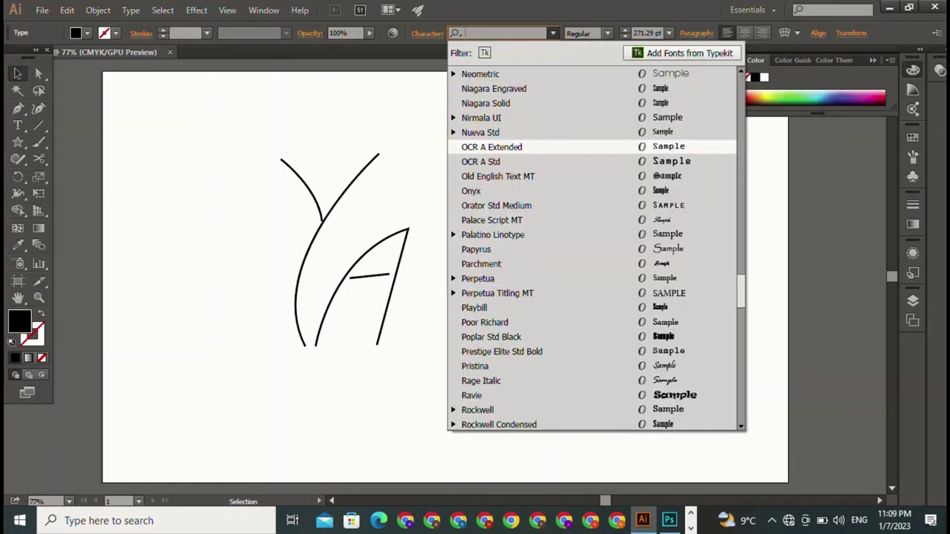
key(Down)
key(Down)
key(Down)
key(Down)
key(Return)
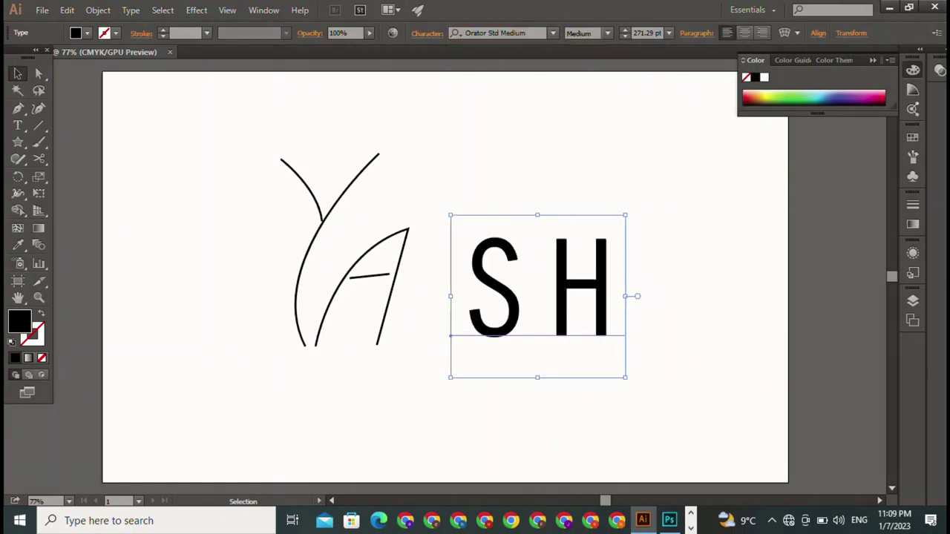
click(532, 33)
key(BackSpace)
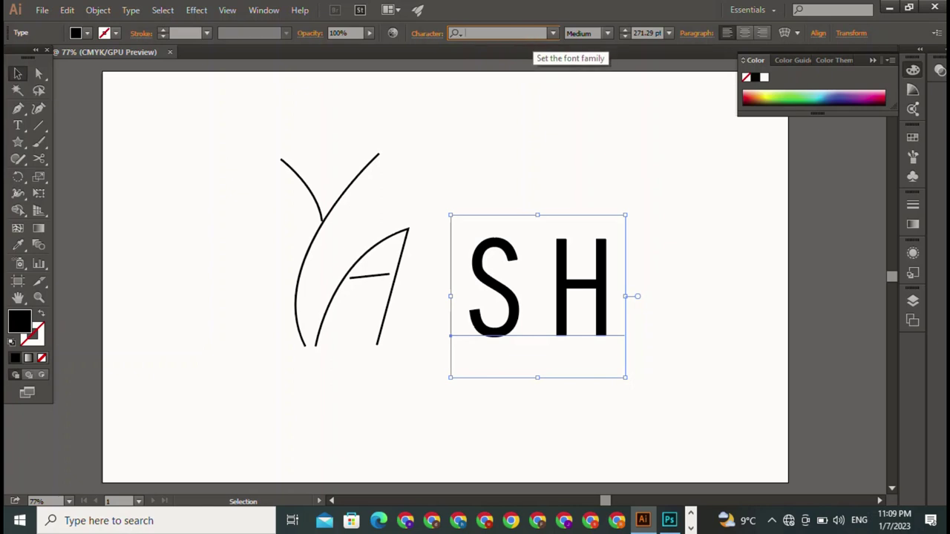
text(ho)
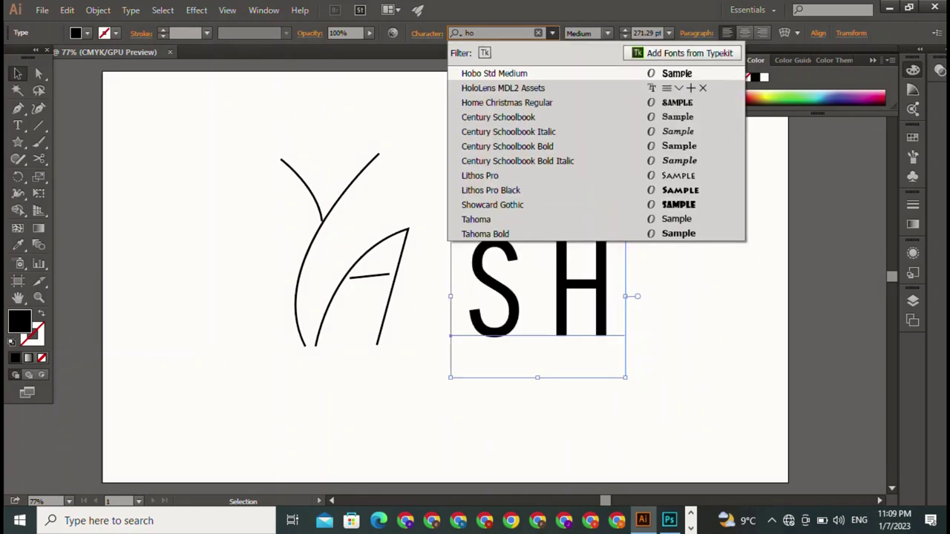
key(Return)
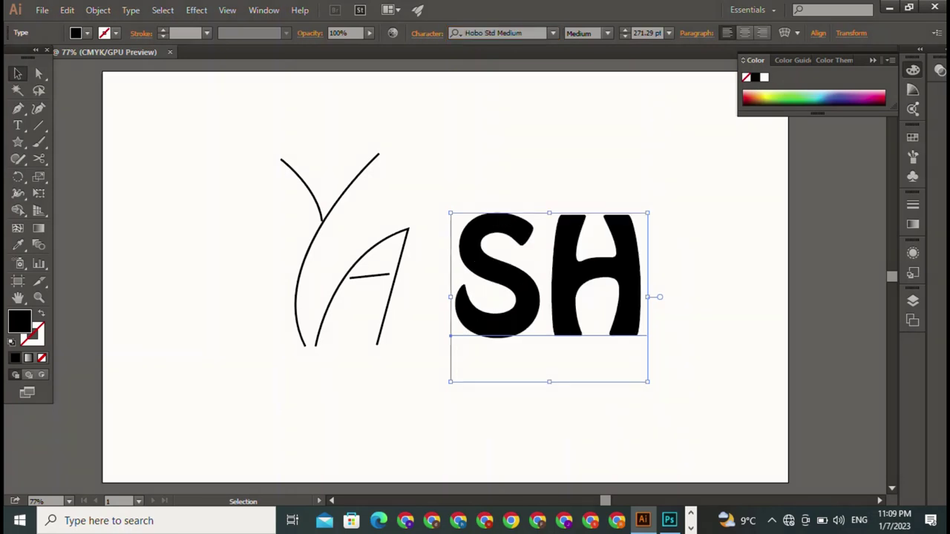
Set the SH text in Home Christmas Regular
key(ctrl+shift+a)
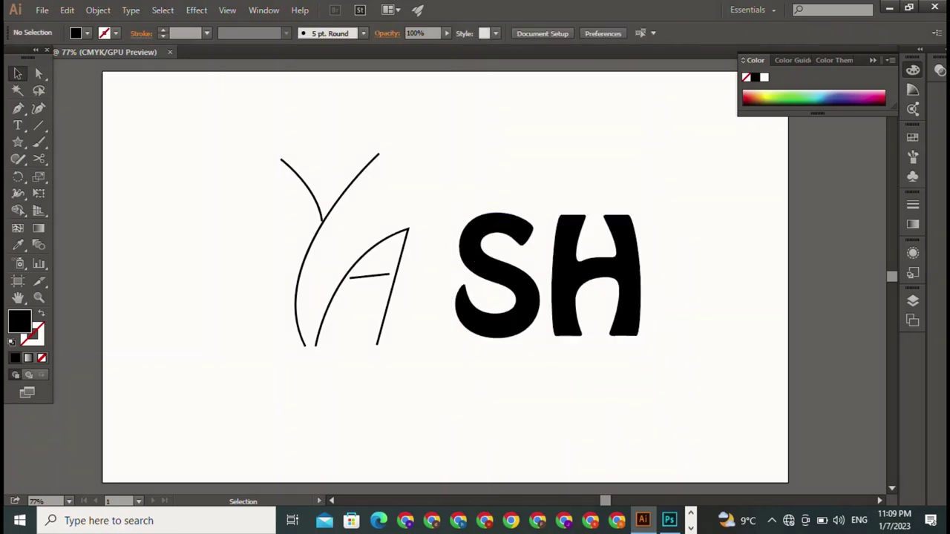
click(497, 275)
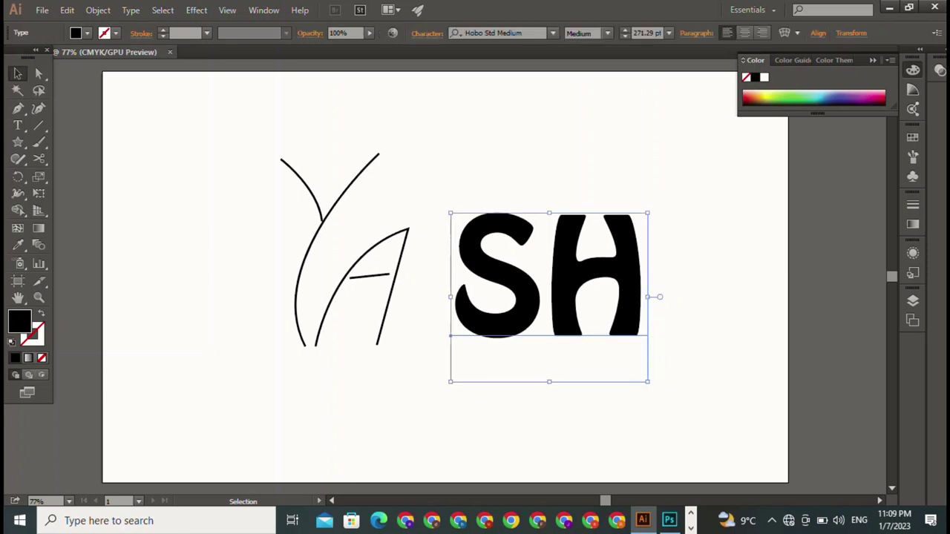
click(552, 33)
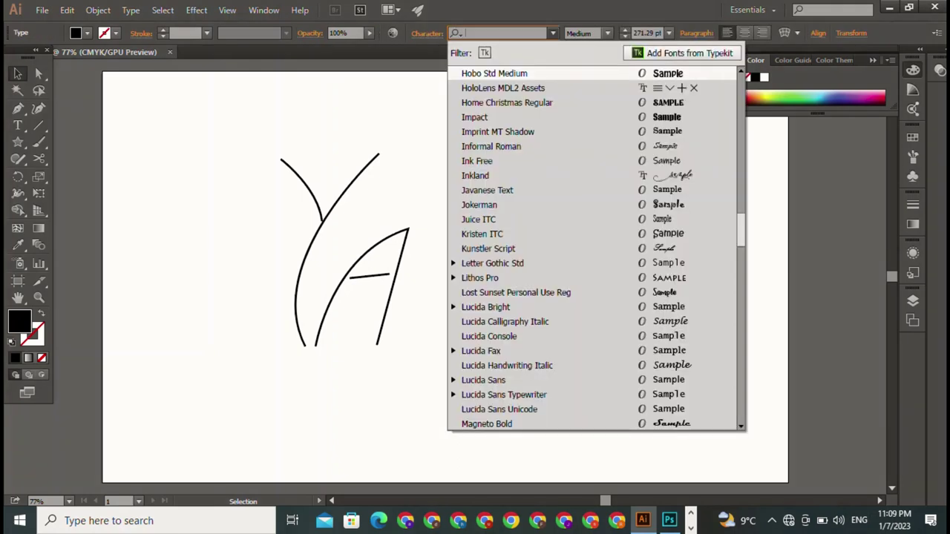
key(Down)
key(Down)
key(Return)
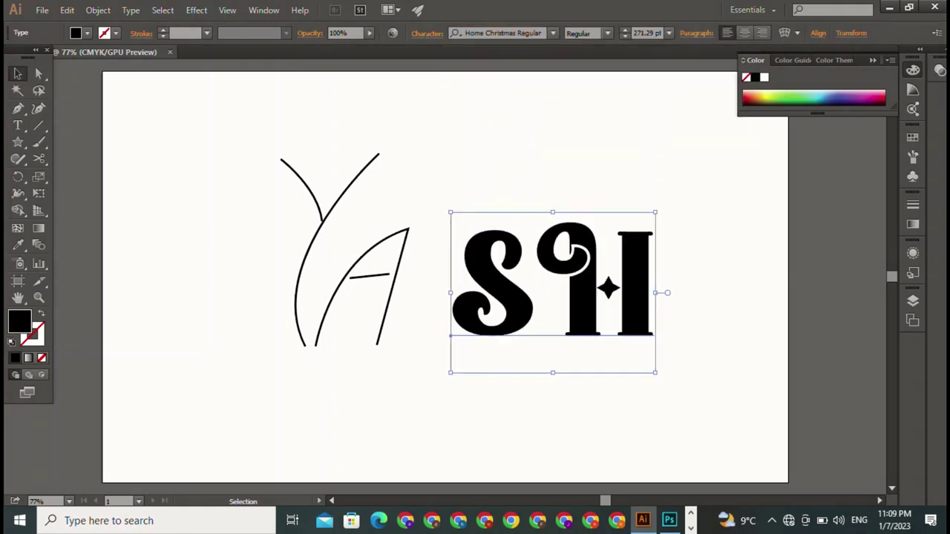
Move the SH text left and slightly down so it sits against the A
mouse_move(497, 282)
mouse_down()
mouse_move(456, 281)
mouse_move(455, 302)
mouse_up()
key(ctrl+shift+a)
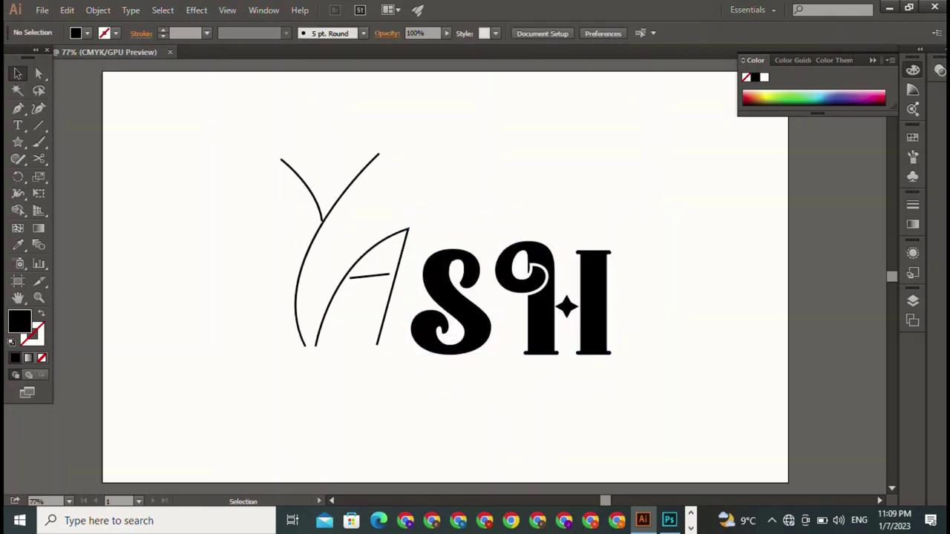
drag(264, 238, 431, 355)
key(ctrl+shift+a)
drag(456, 297, 455, 290)
key(ctrl+shift+a)
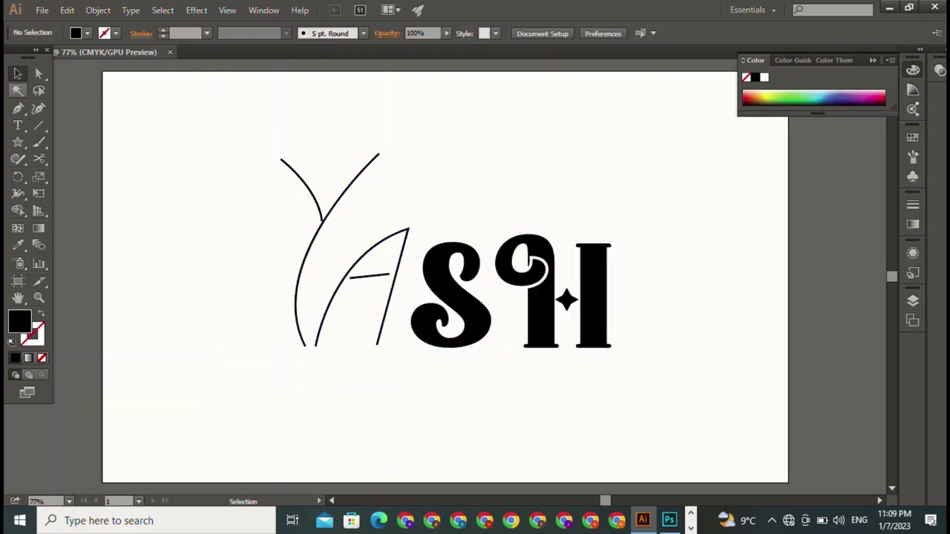
Draw a closed triangular path tracing the fork between the Y's arms
click(17, 109)
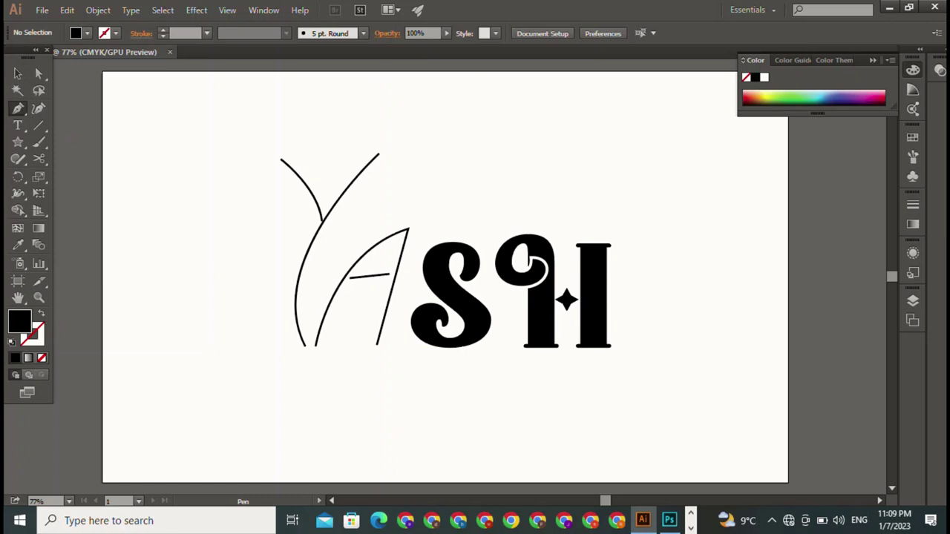
click(288, 158)
drag(324, 197, 326, 201)
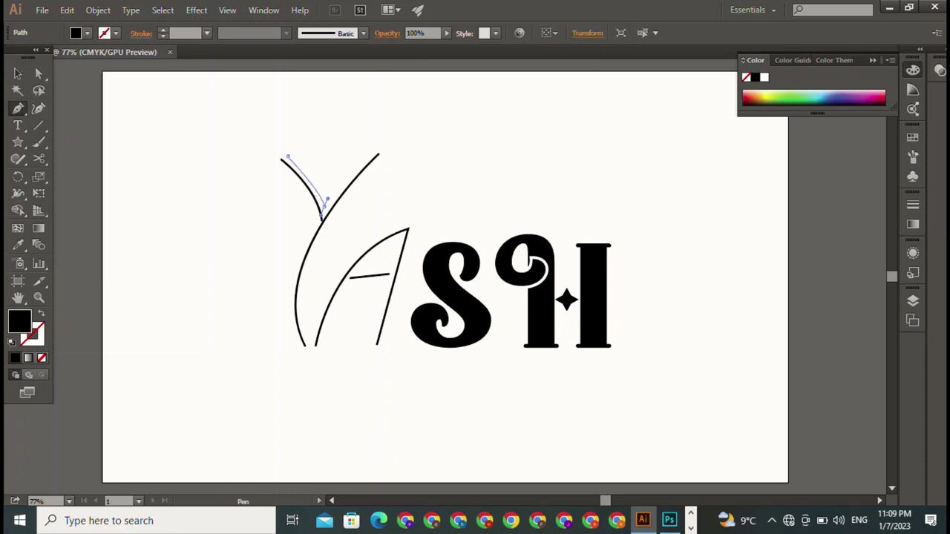
click(323, 211)
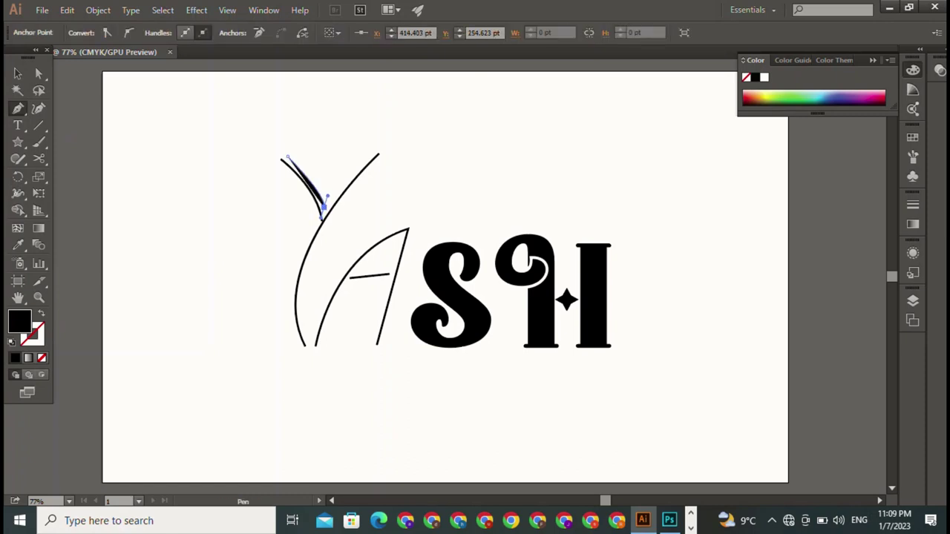
click(323, 210)
drag(377, 154, 367, 155)
click(287, 158)
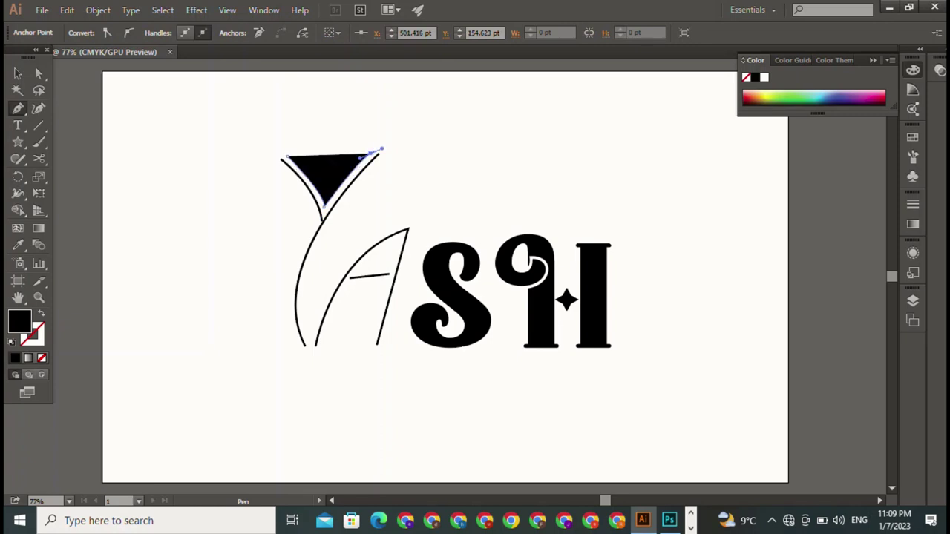
click(369, 154)
key(v)
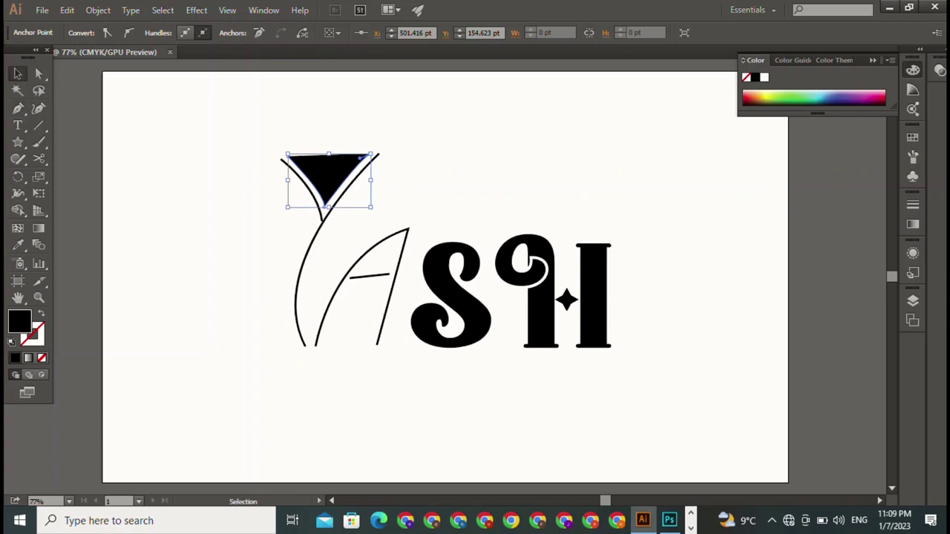
Give the triangle no fill and a black 2 pt outline
click(430, 178)
click(329, 170)
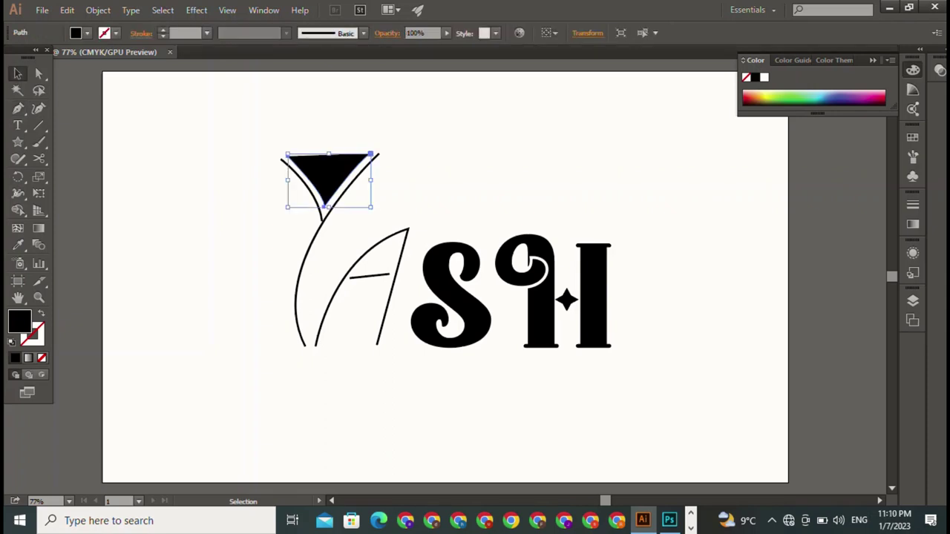
click(87, 33)
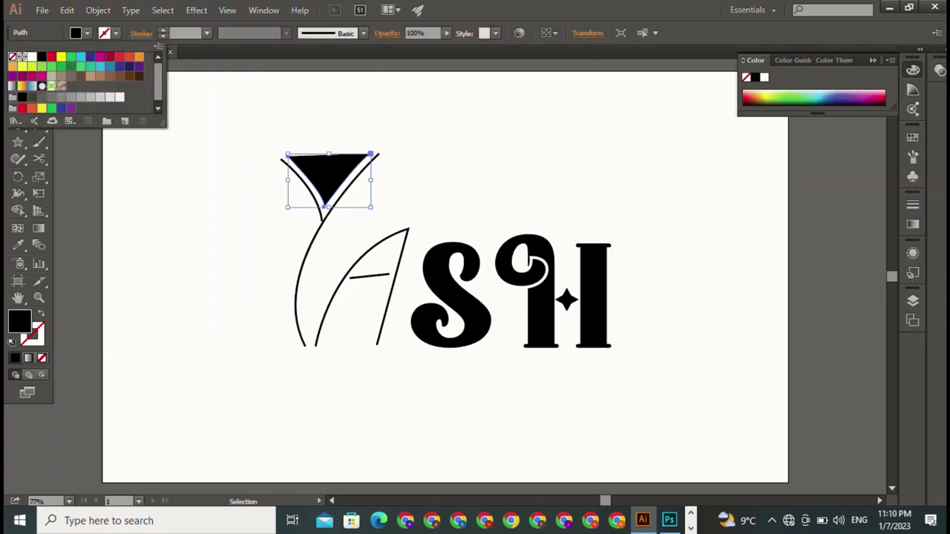
click(12, 57)
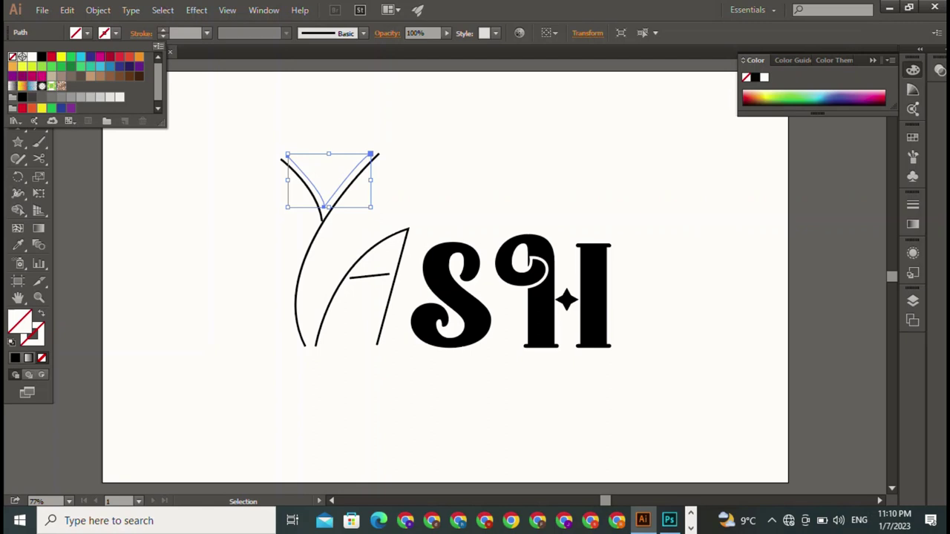
click(161, 32)
click(162, 29)
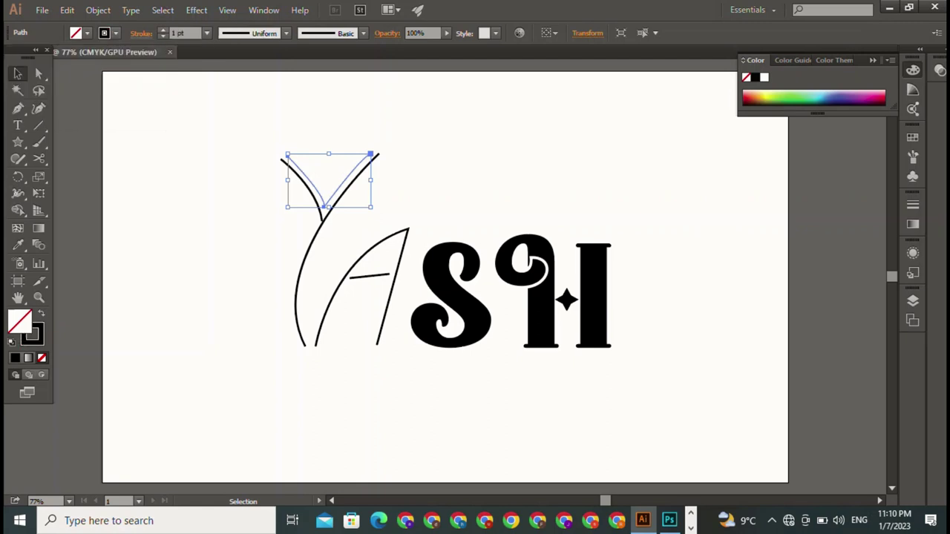
click(162, 30)
key(ctrl+shift+a)
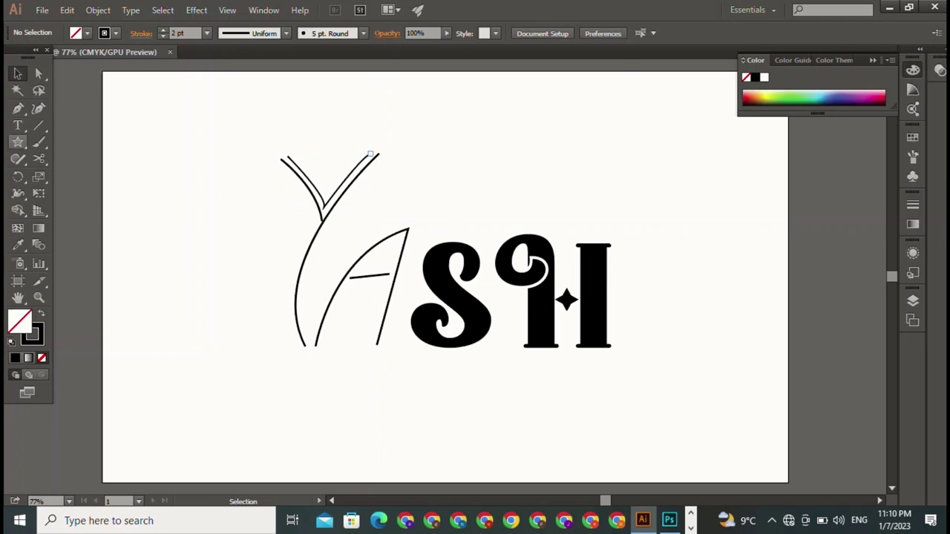
Draw a small 24.675 pt circle and position it inside the curl atop the H
drag(17, 142, 74, 173)
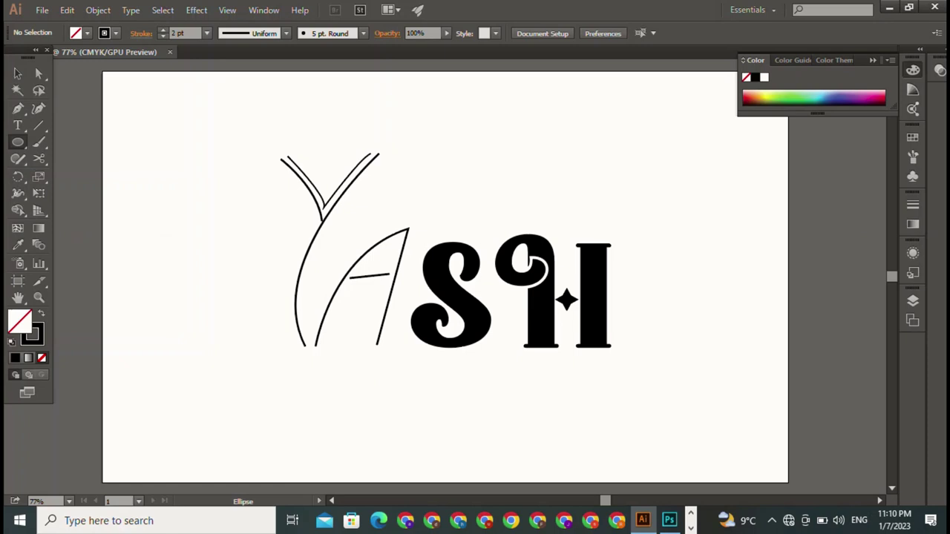
drag(147, 100, 167, 120)
key(v)
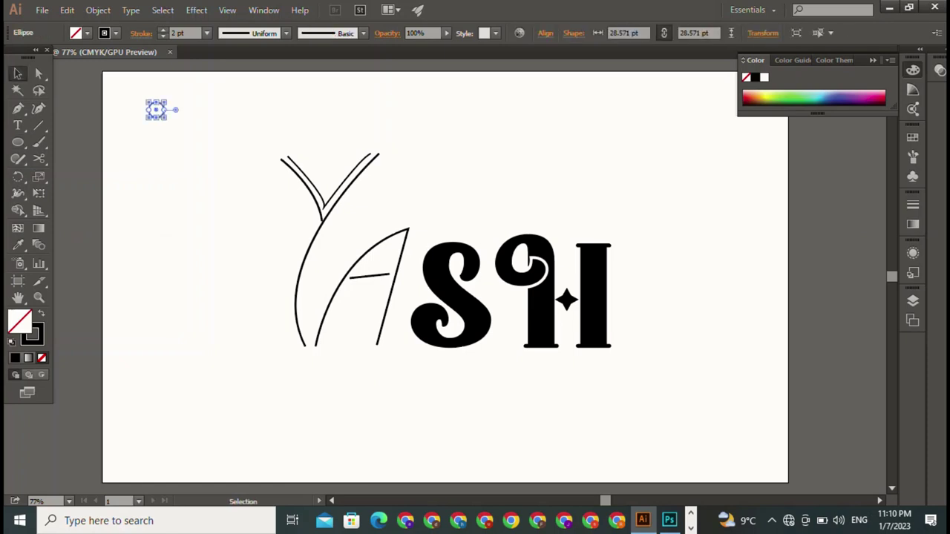
drag(156, 110, 517, 263)
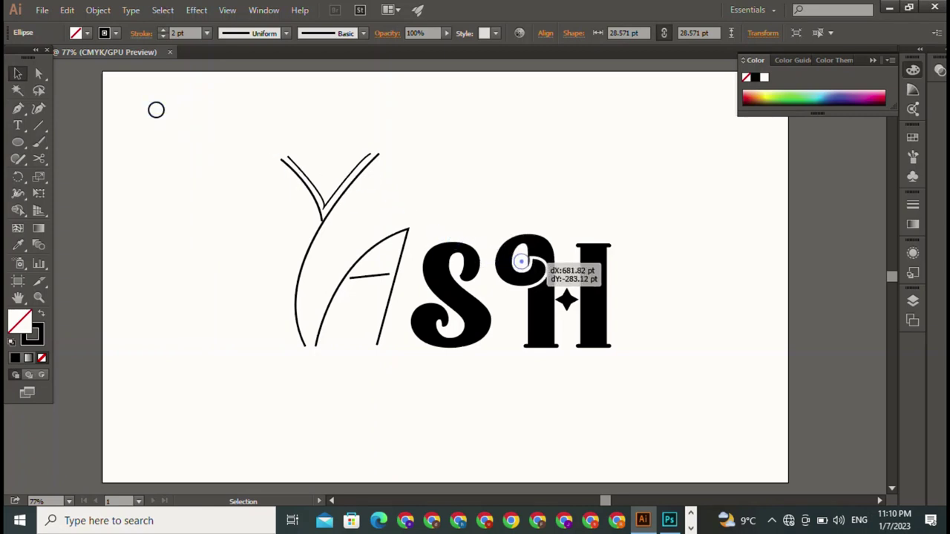
drag(517, 263, 523, 256)
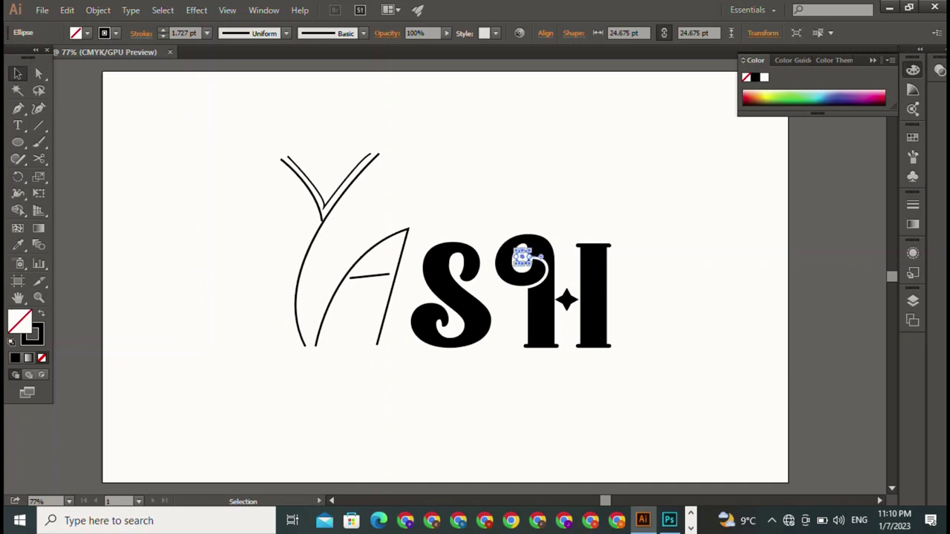
drag(522, 255, 520, 258)
key(ctrl+shift+a)
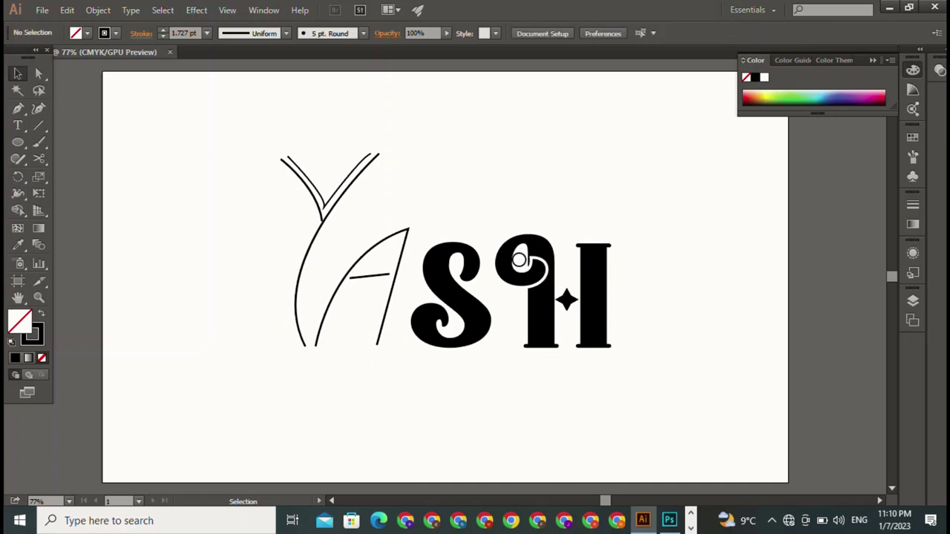
click(519, 256)
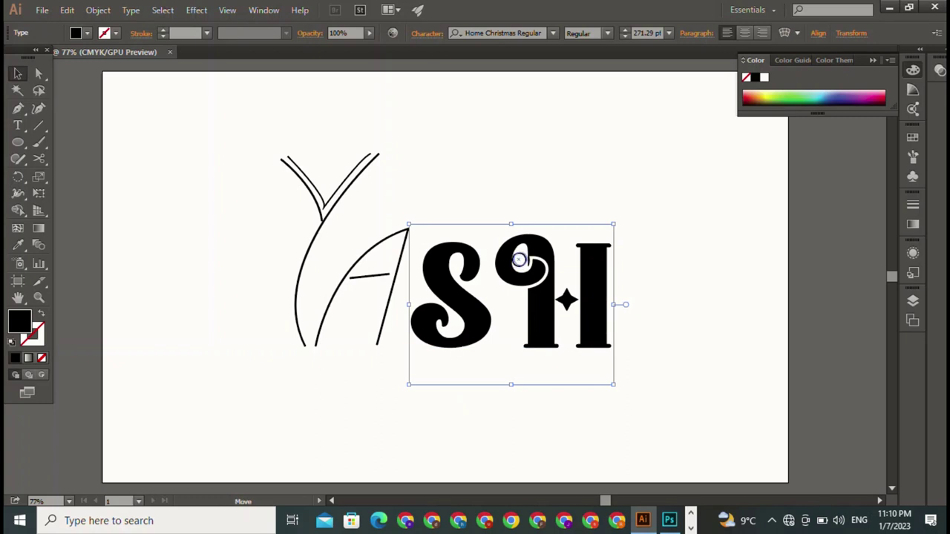
Draw a straight horizontal line beneath the YASH wordmark
click(519, 258)
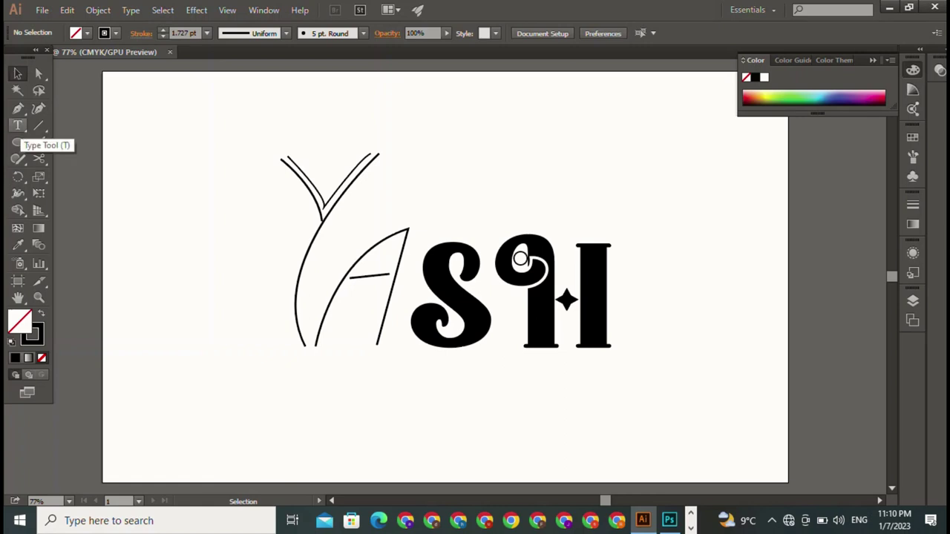
click(18, 109)
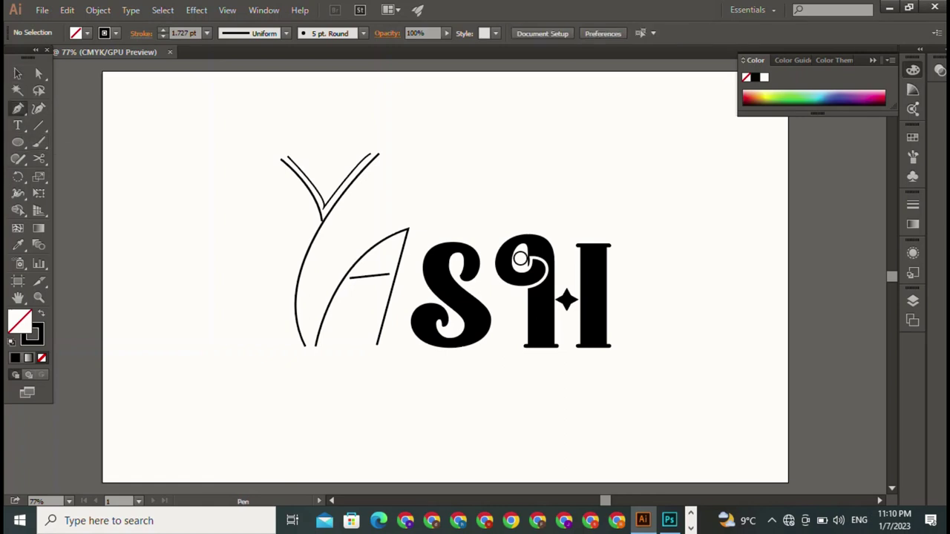
click(39, 125)
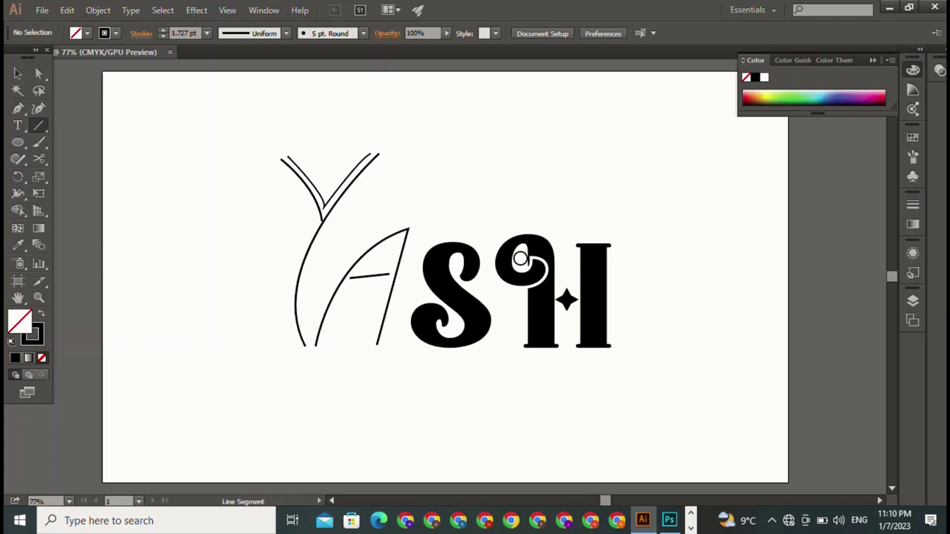
click(520, 258)
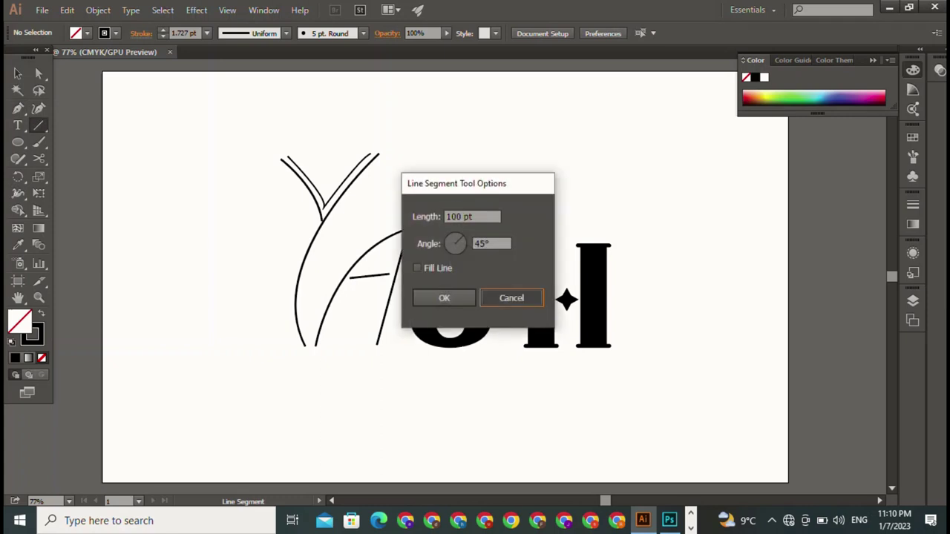
click(511, 298)
click(520, 258)
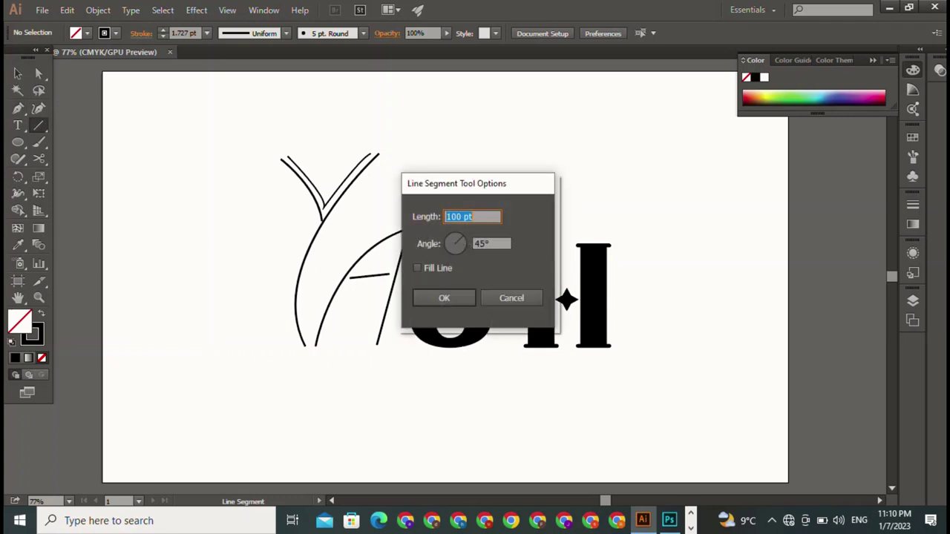
key(Escape)
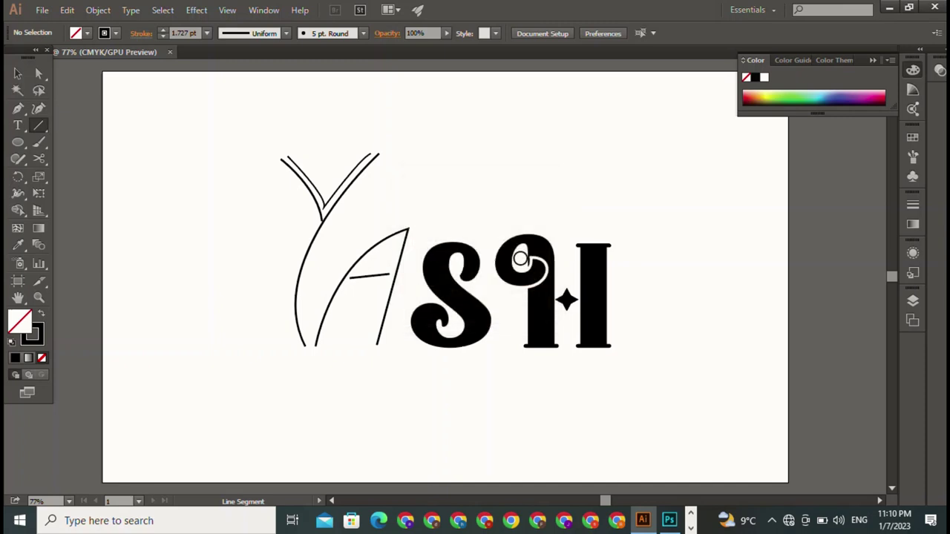
mouse_move(295, 373)
mouse_down()
mouse_move(563, 391)
mouse_move(619, 373)
mouse_up()
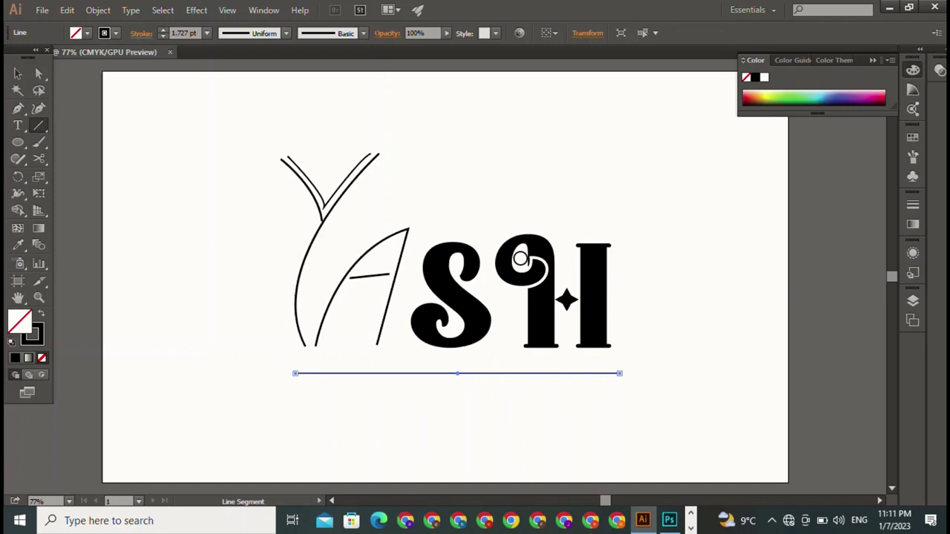
Give the underline a 3 pt stroke with the elliptical tapered width profile
click(18, 74)
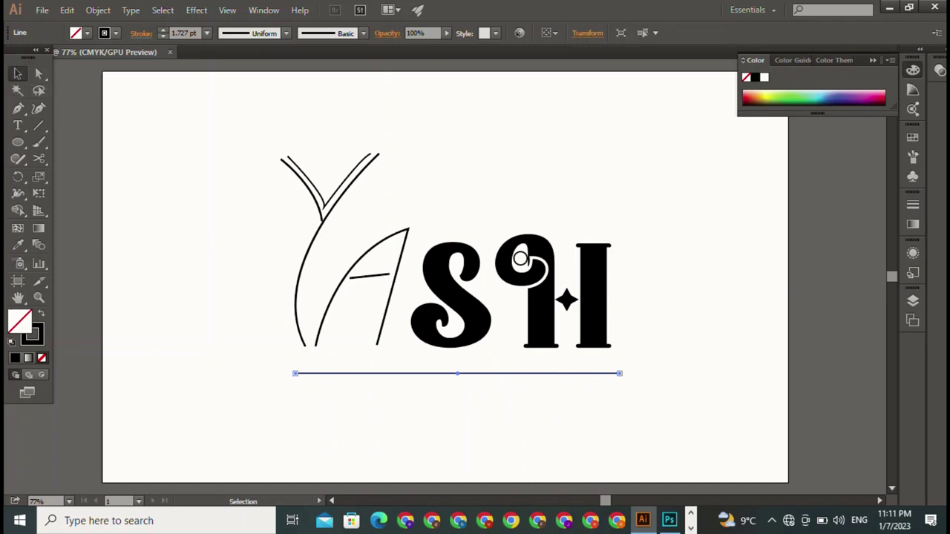
click(162, 29)
click(163, 30)
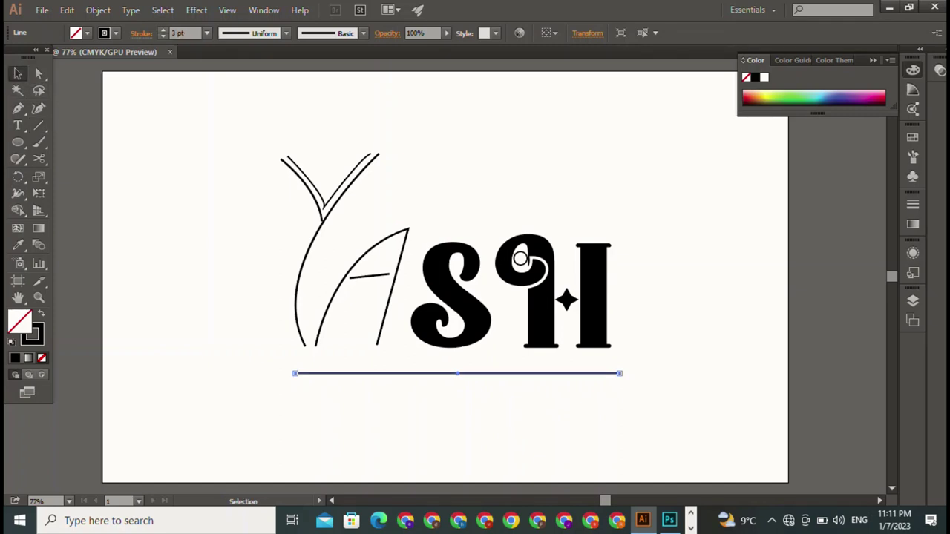
click(285, 33)
click(244, 78)
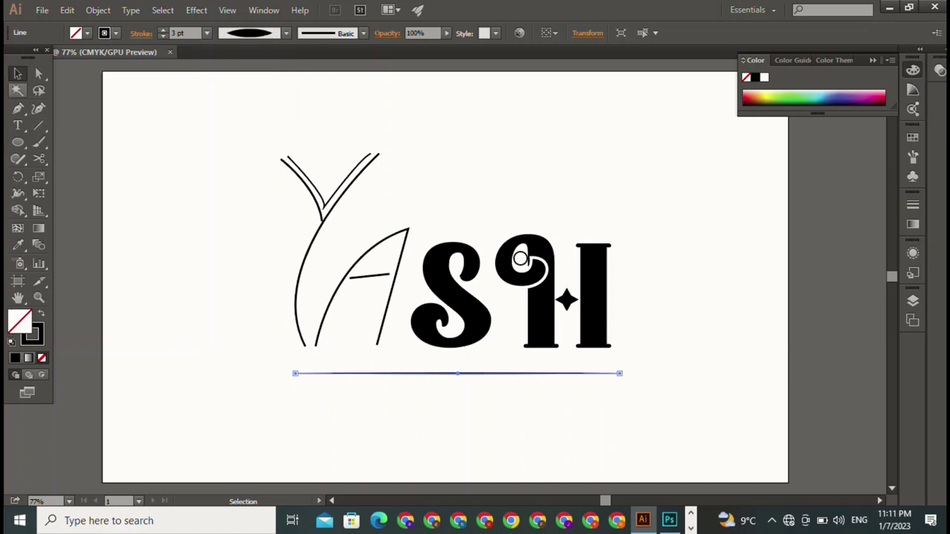